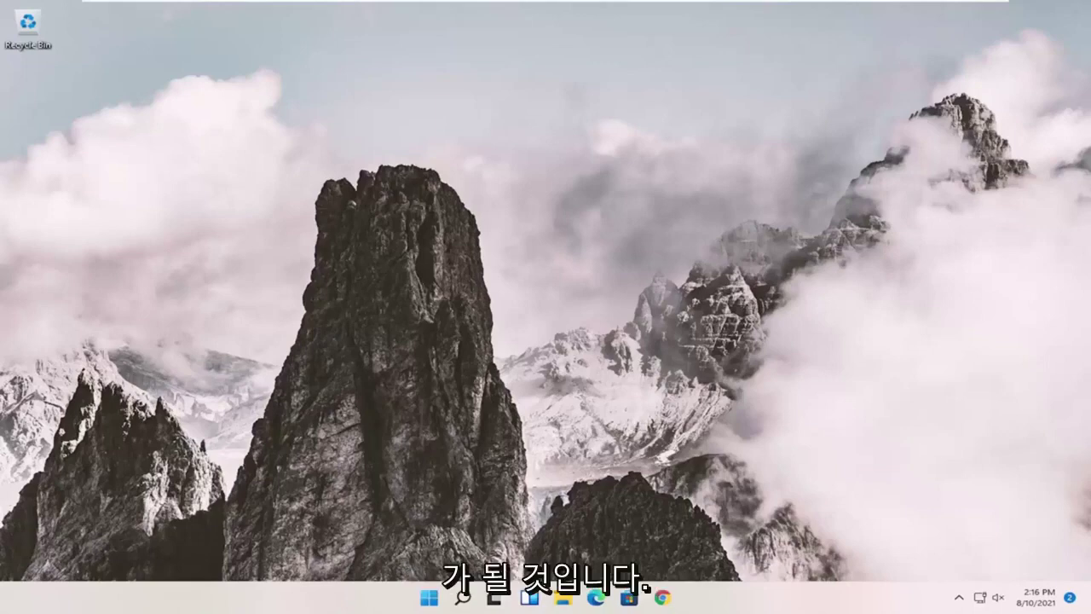
# - Search Windows for regedit and run Registry Editor as administrator, allowing it to make changes to the device
pyautogui.click(463, 598)
pyautogui.write('regedit')
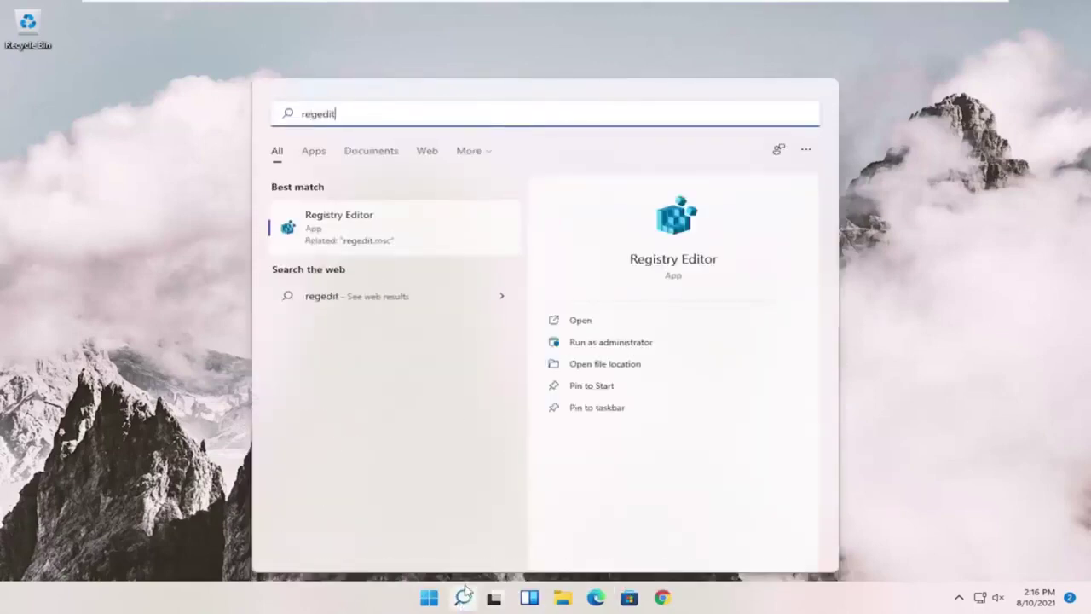
pyautogui.rightClick(353, 226)
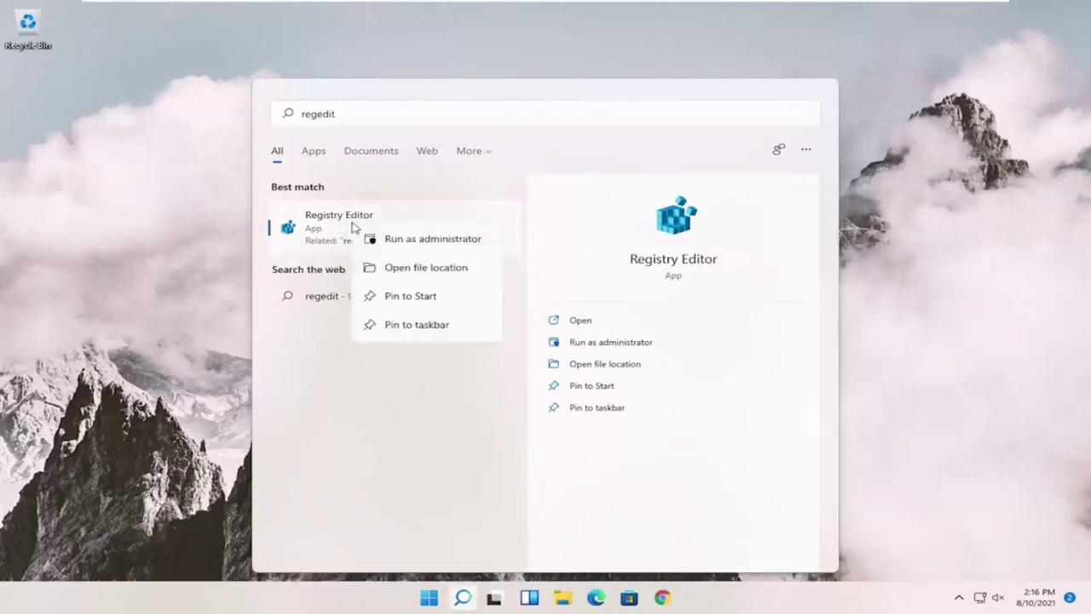
pyautogui.click(388, 240)
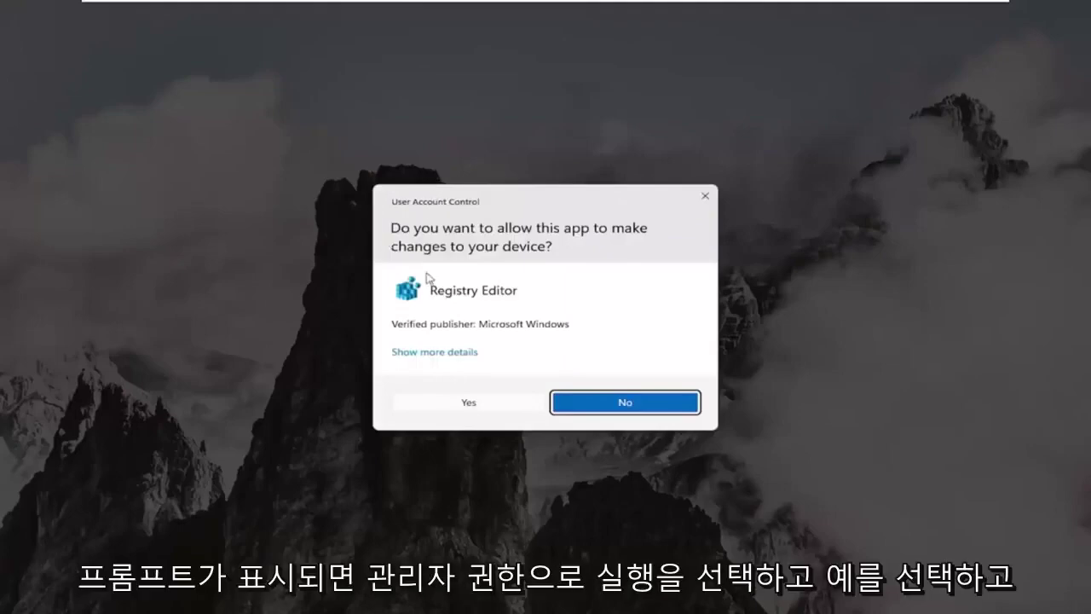
pyautogui.click(437, 403)
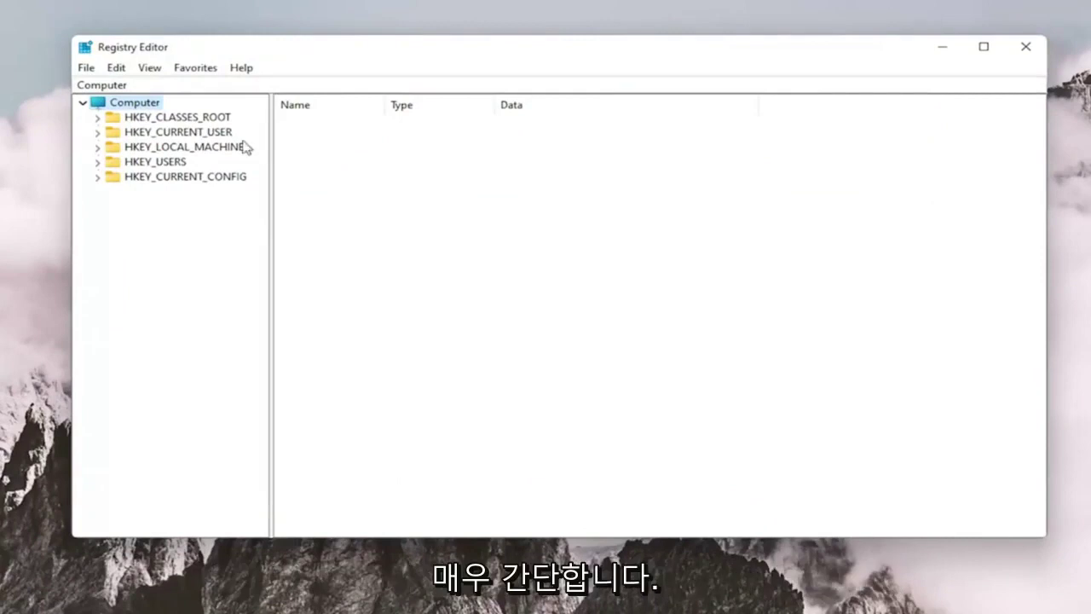
pyautogui.click(89, 74)
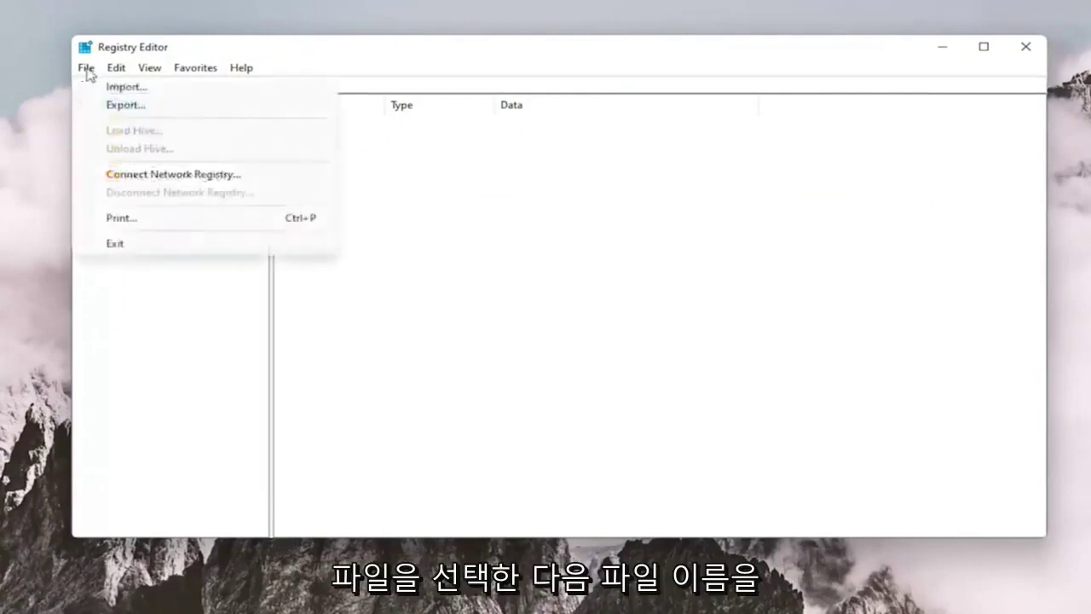
pyautogui.click(118, 106)
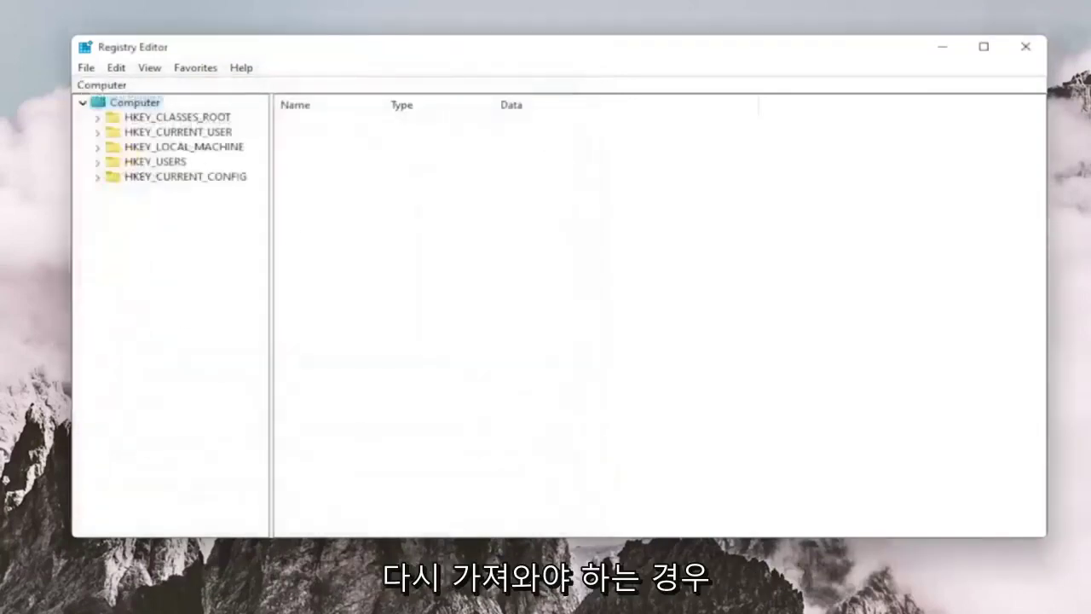
pyautogui.click(82, 84)
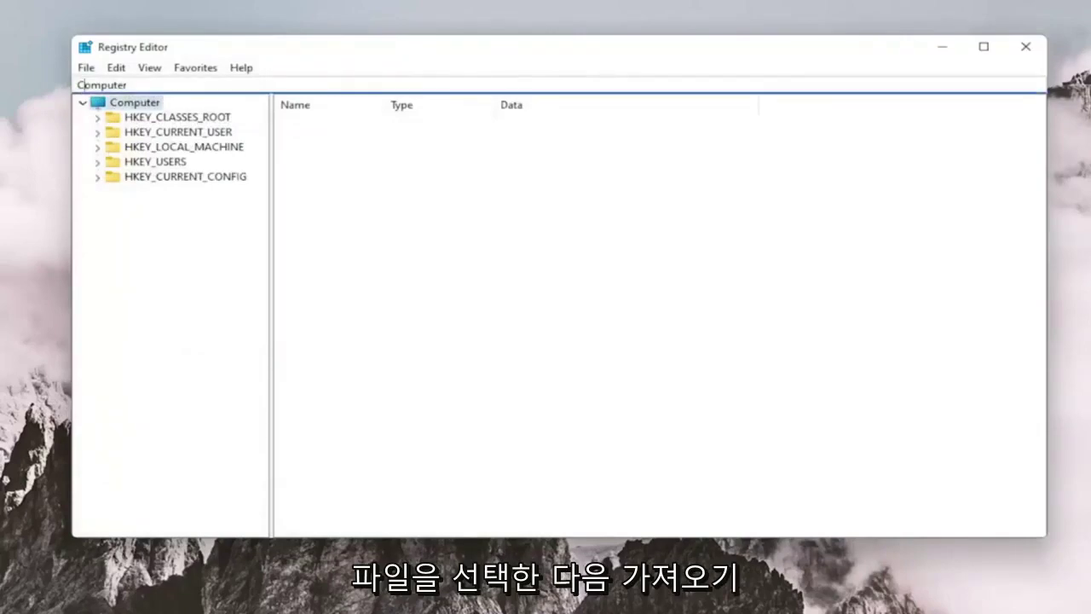
pyautogui.click(86, 68)
pyautogui.click(109, 85)
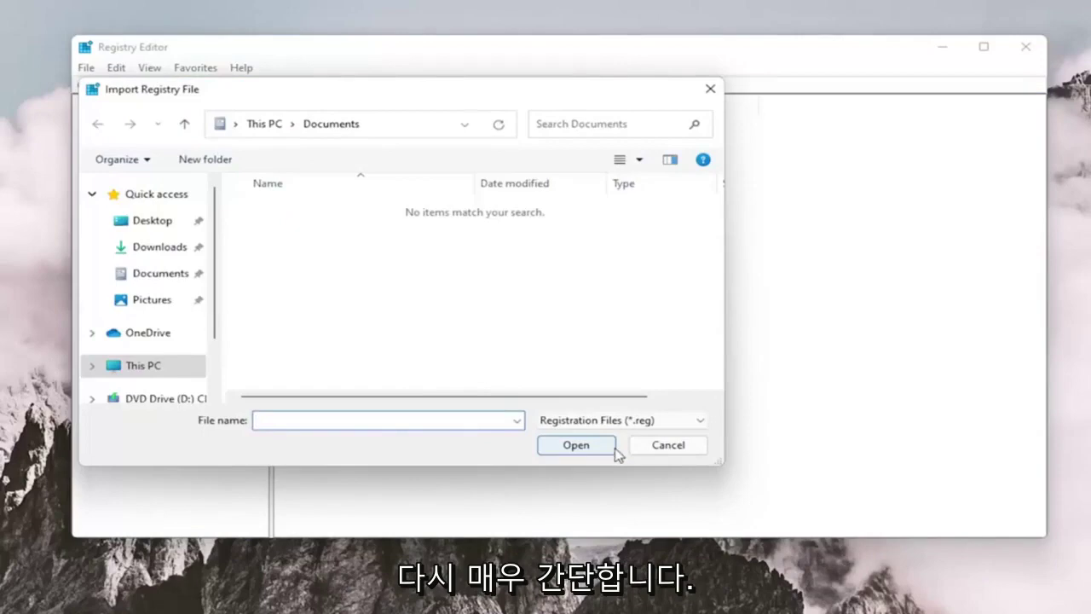
pyautogui.click(666, 442)
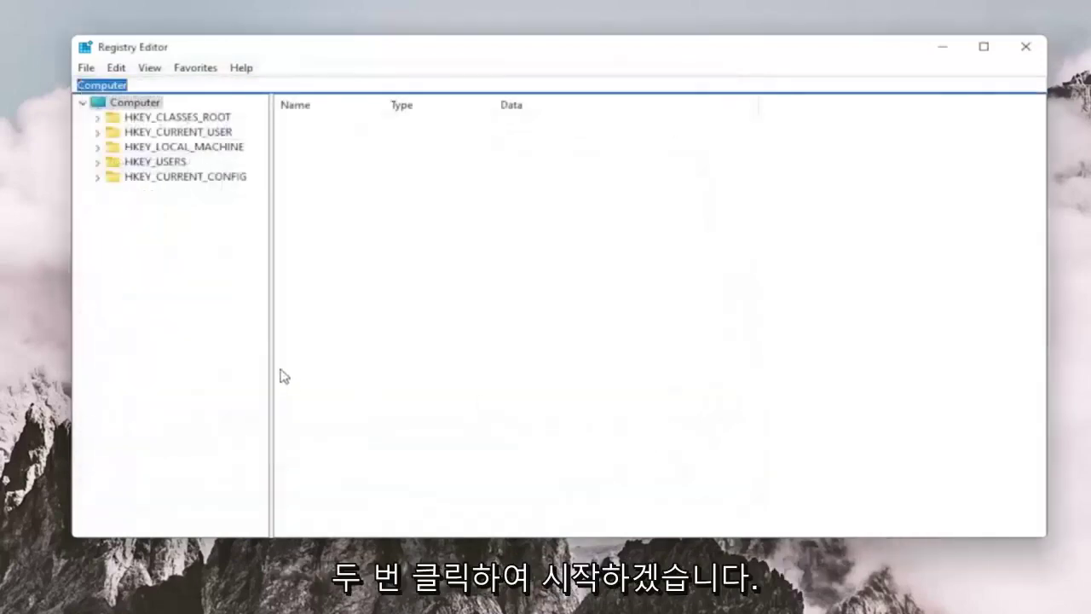
# - Expand HKEY_CLASSES_ROOT and jump to the Msi.Package key
pyautogui.doubleClick(168, 117)
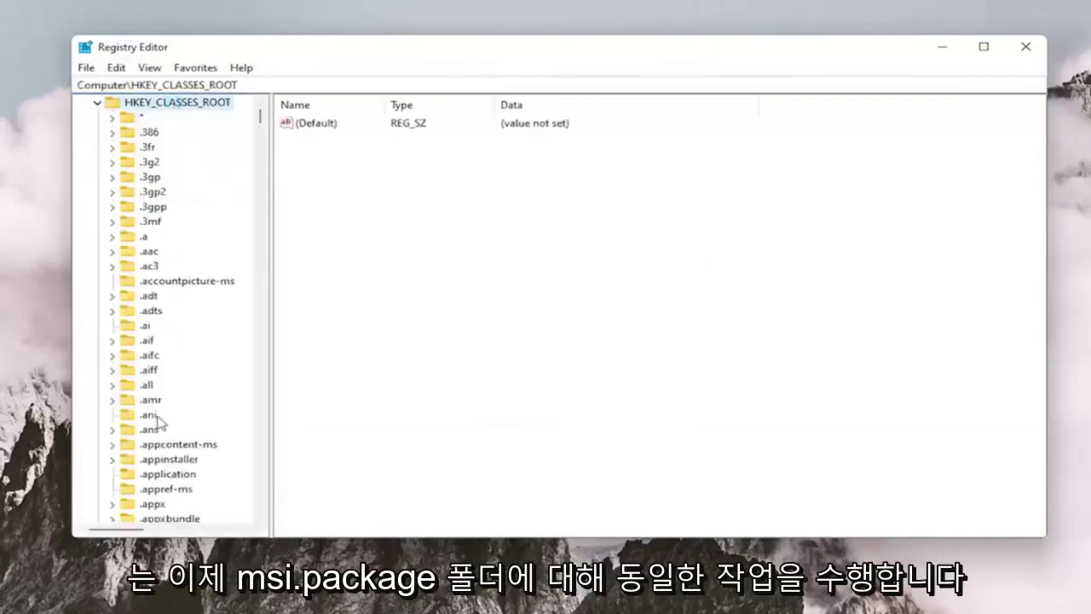
pyautogui.scroll(-8, 159, 421)
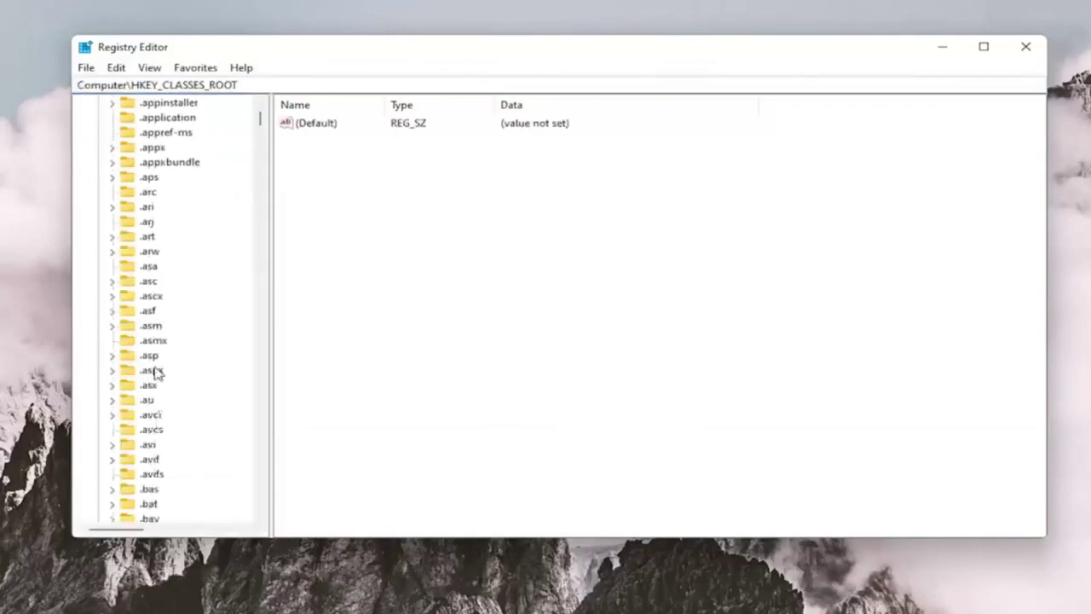
pyautogui.scroll(-9, 156, 375)
pyautogui.click(163, 237)
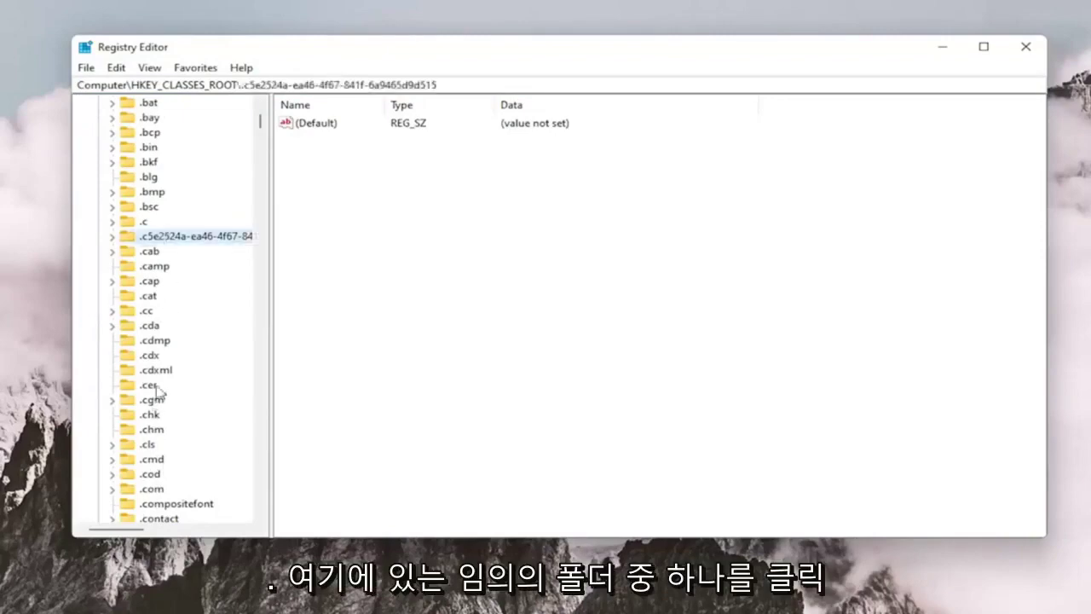
pyautogui.write('msi')
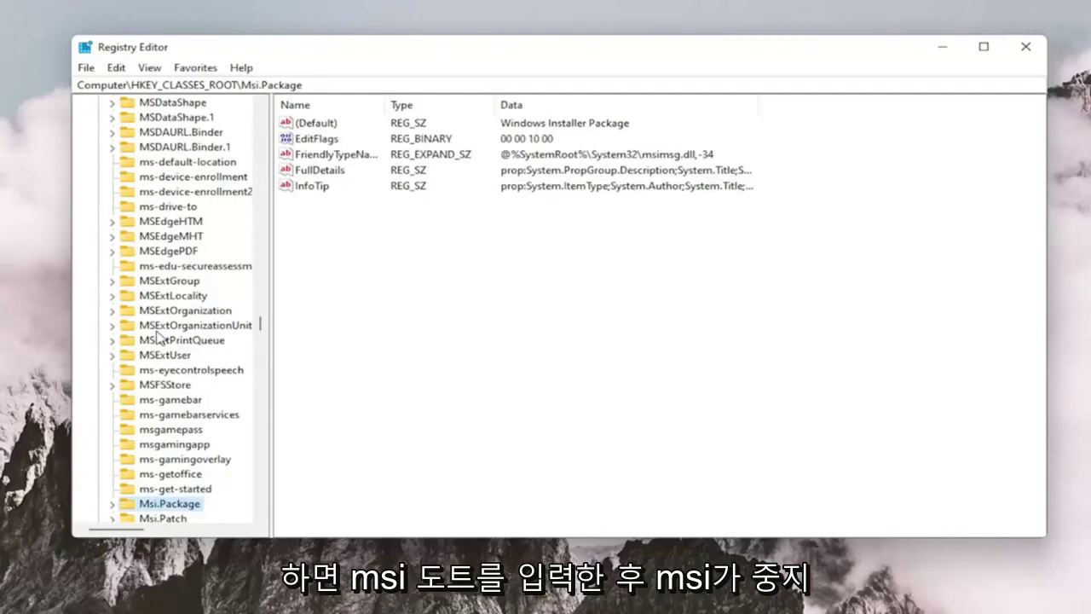
pyautogui.scroll(-1, 155, 429)
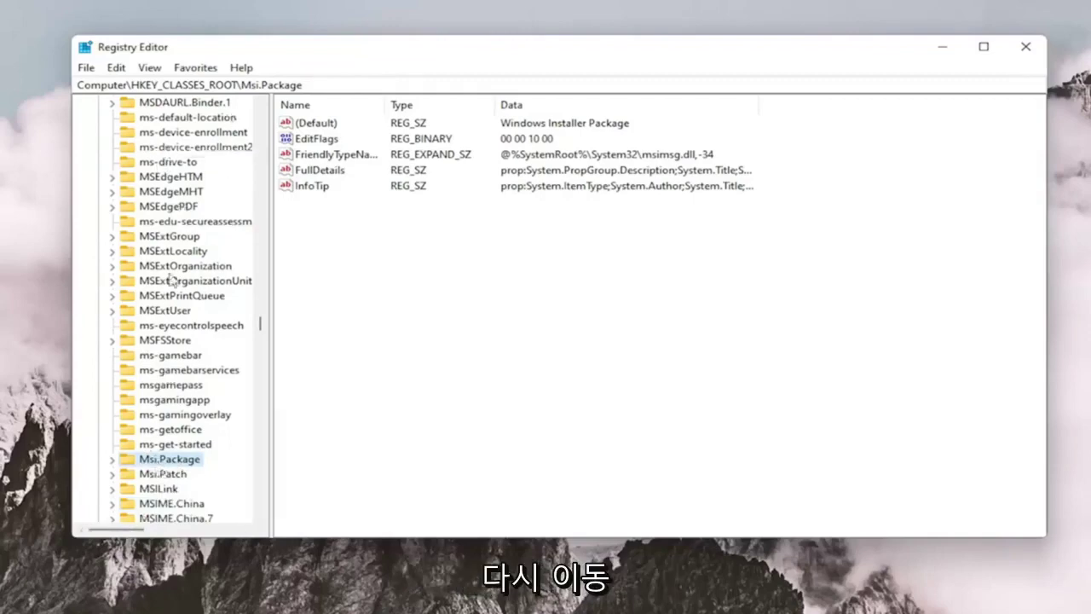
pyautogui.scroll(4, 179, 143)
pyautogui.scroll(-11, 170, 324)
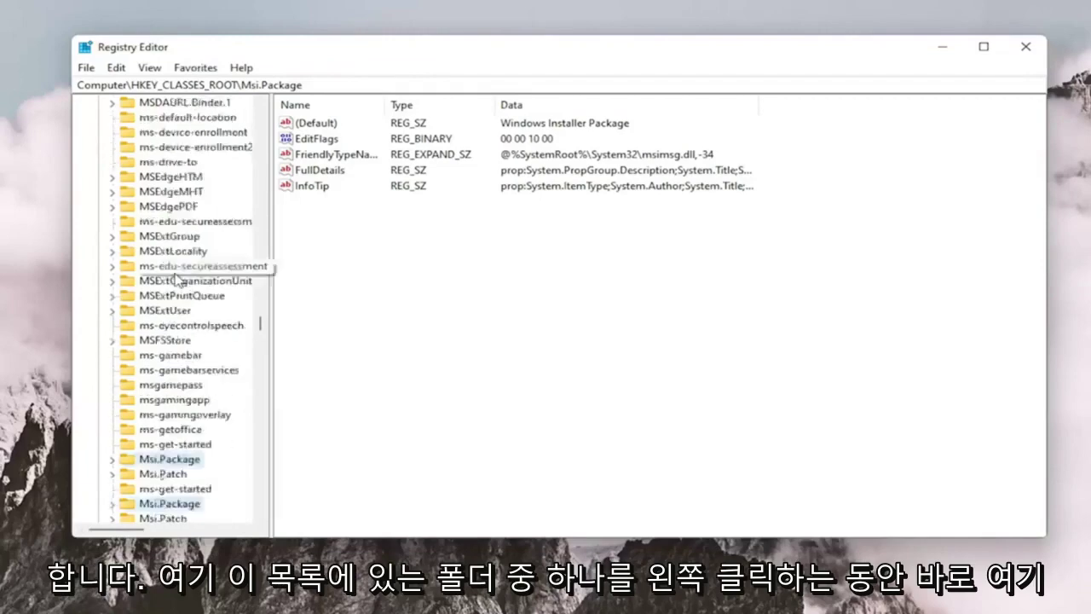
pyautogui.scroll(3, 162, 326)
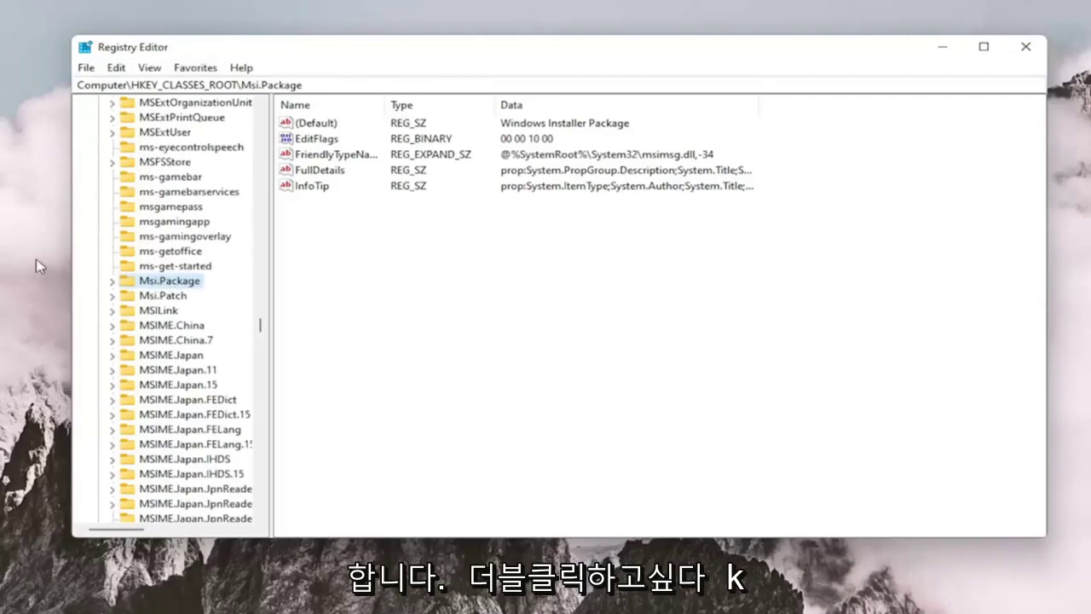
# - Expand Msi.Package and its shell key, and create a new key named runas under shell
pyautogui.doubleClick(161, 287)
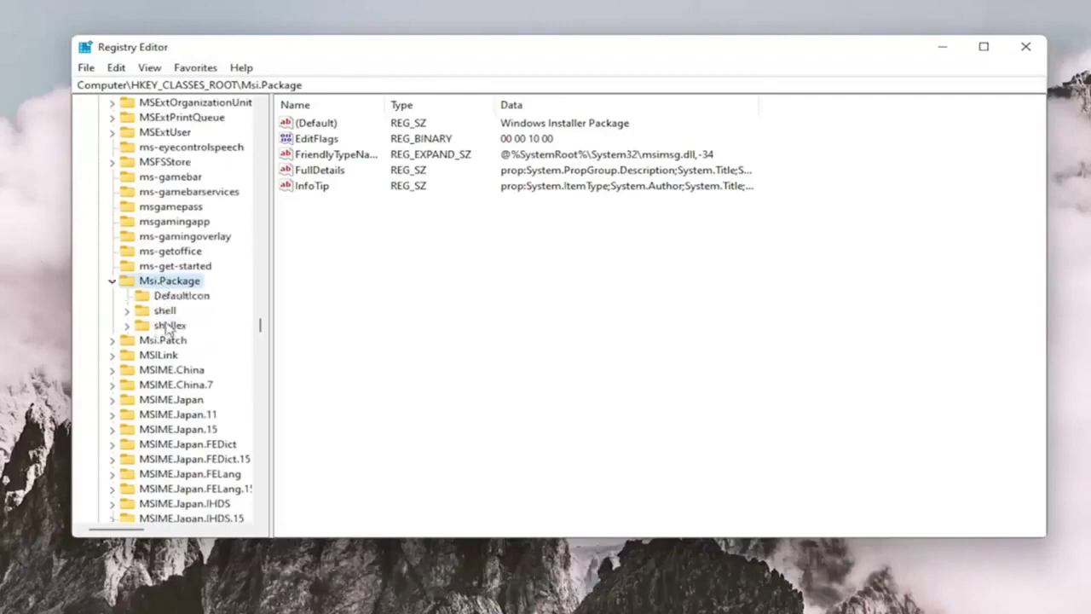
pyautogui.doubleClick(165, 312)
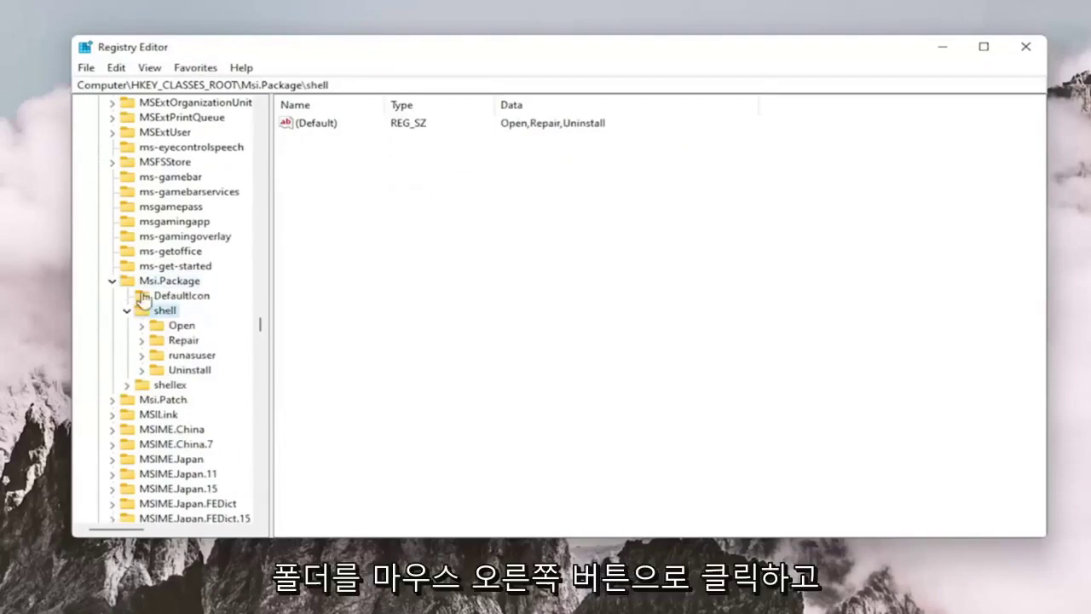
pyautogui.rightClick(165, 312)
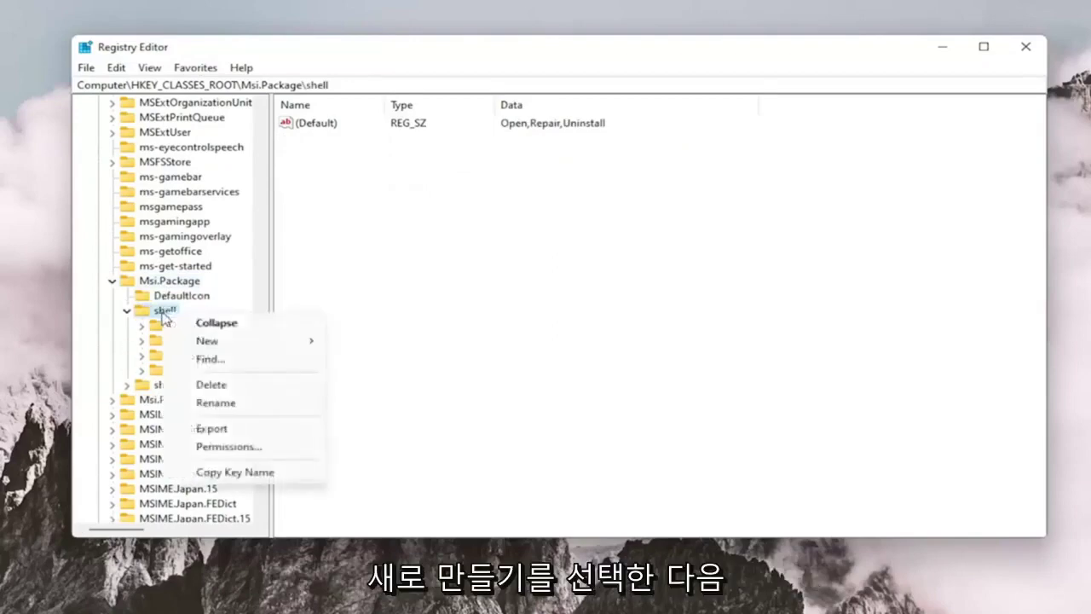
pyautogui.moveTo(316, 348)
pyautogui.click(402, 344)
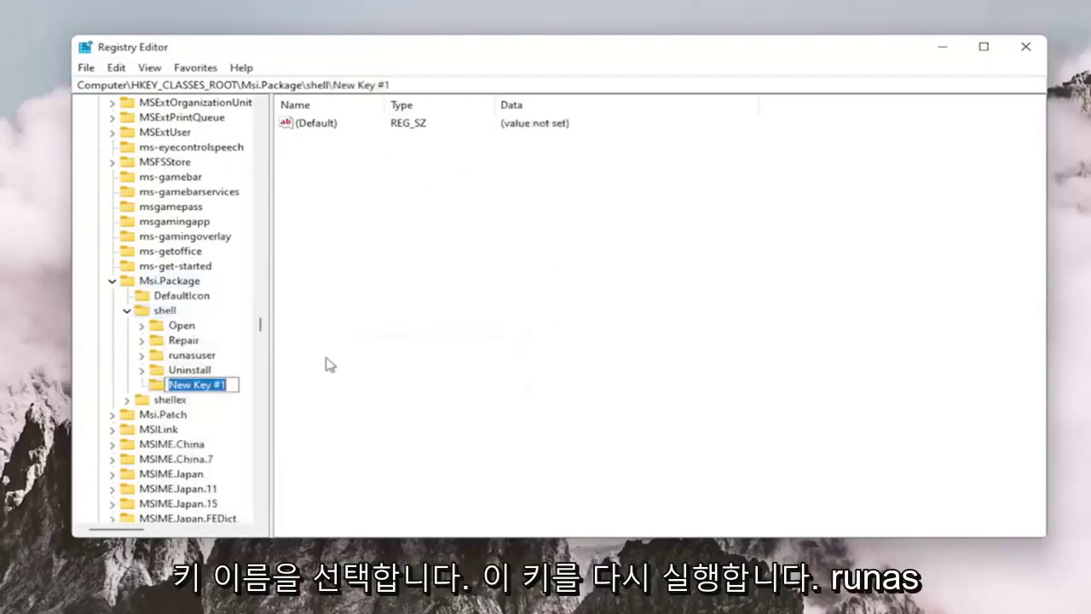
pyautogui.write('runas')
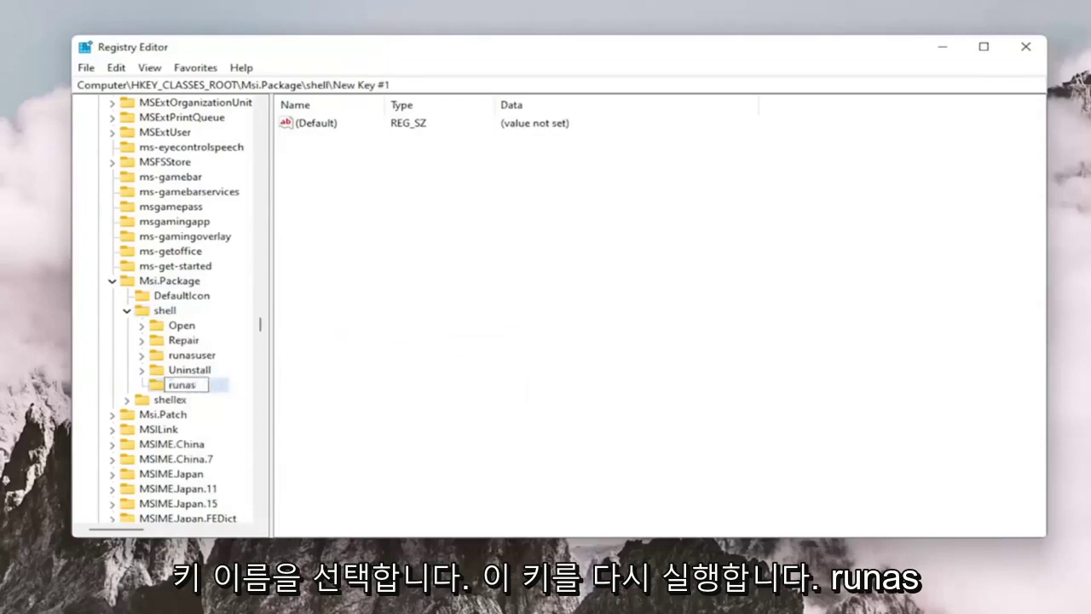
pyautogui.press('Return')
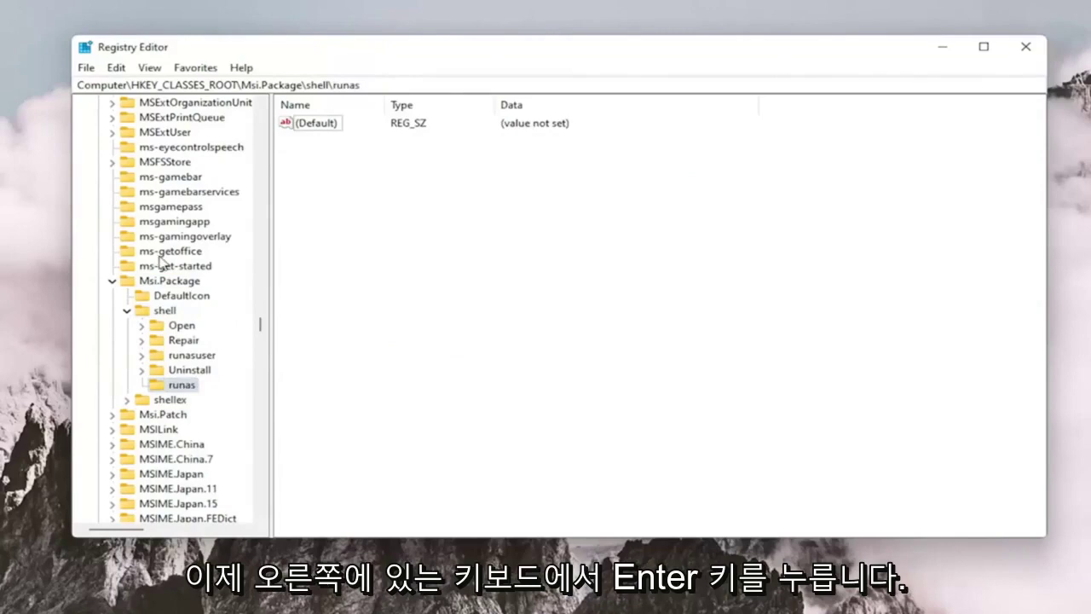
# - Set the (Default) value data of the runas key to "install as &administrator"
pyautogui.click(285, 124)
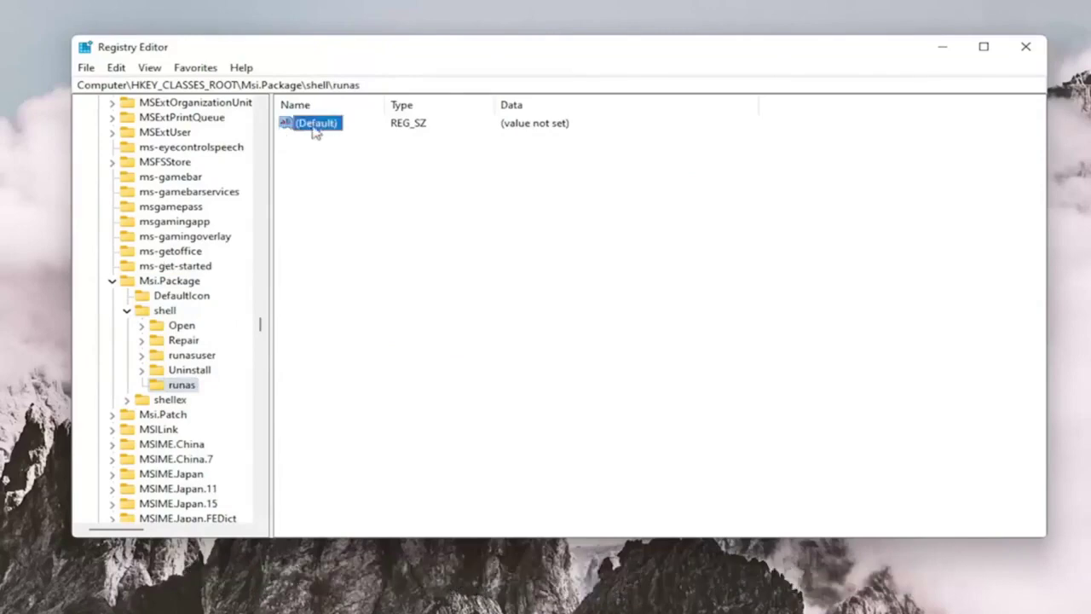
pyautogui.doubleClick(322, 124)
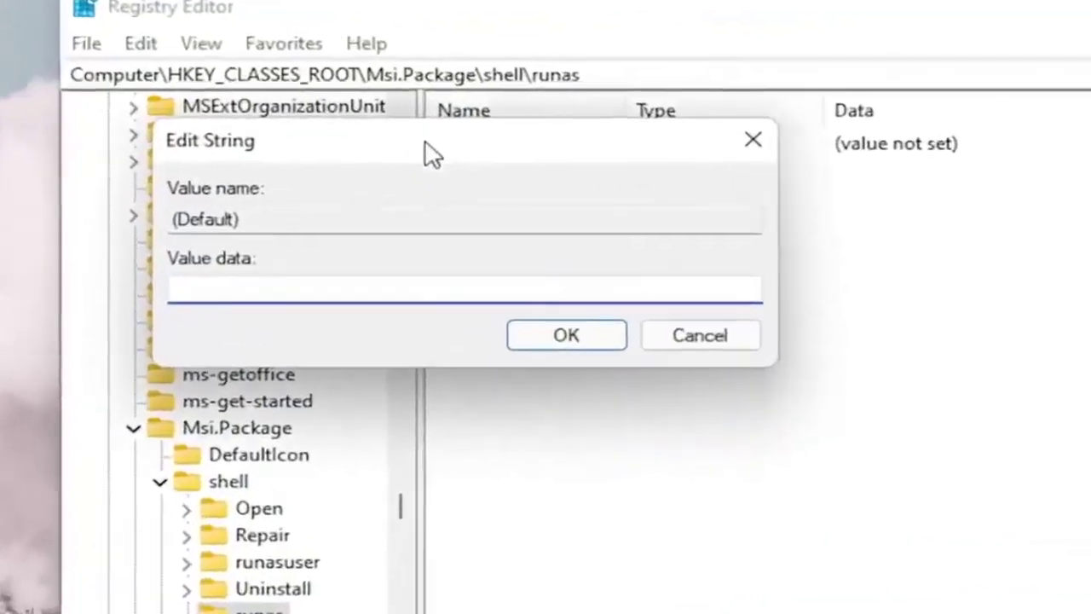
pyautogui.write('install ')
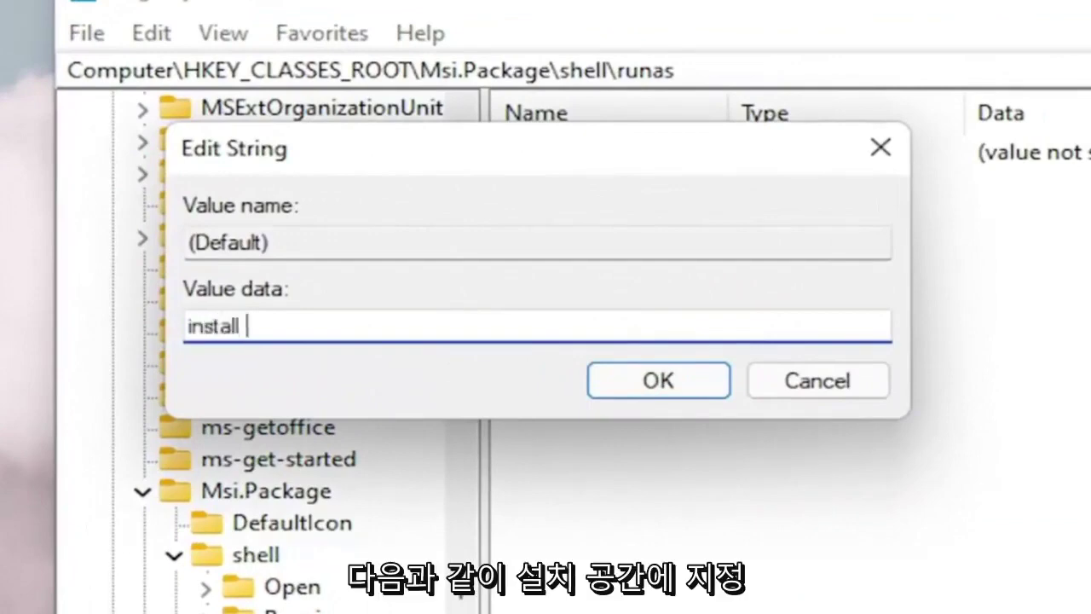
pyautogui.write('as &')
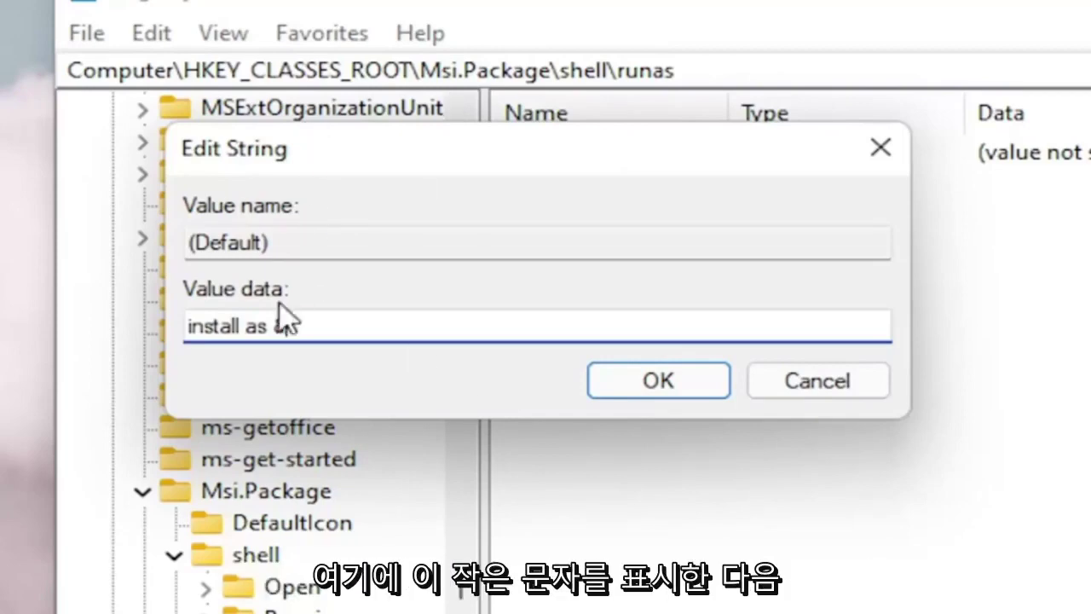
pyautogui.write('a')
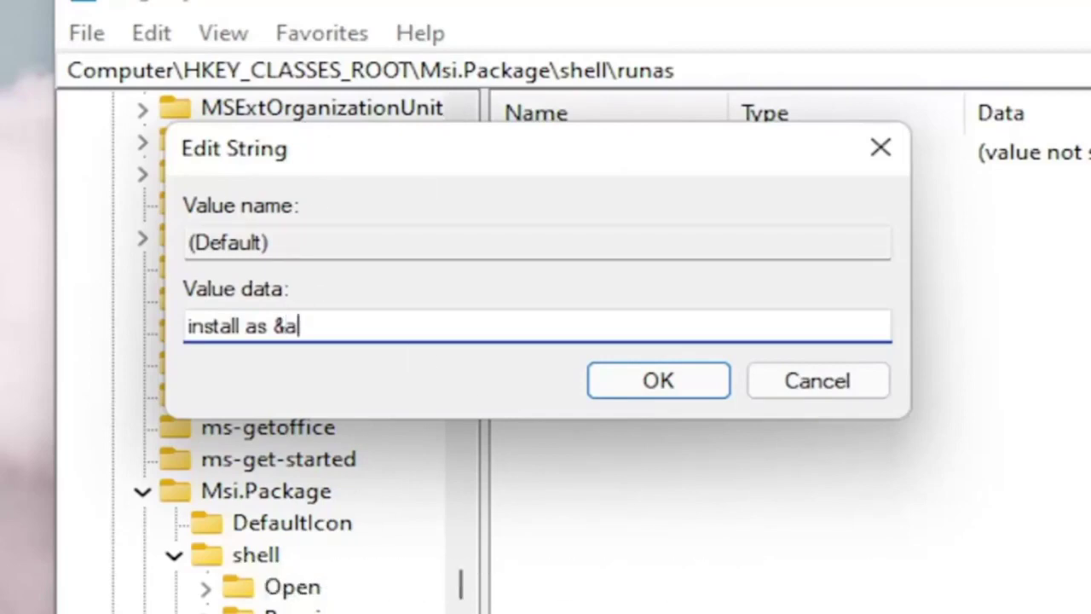
pyautogui.write('dministrator')
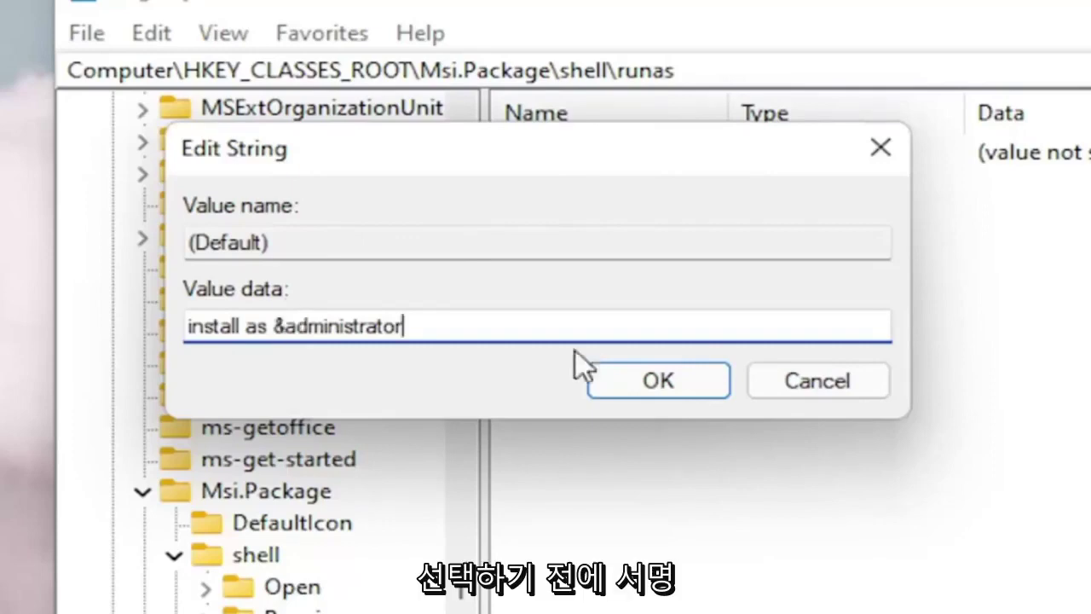
pyautogui.click(649, 388)
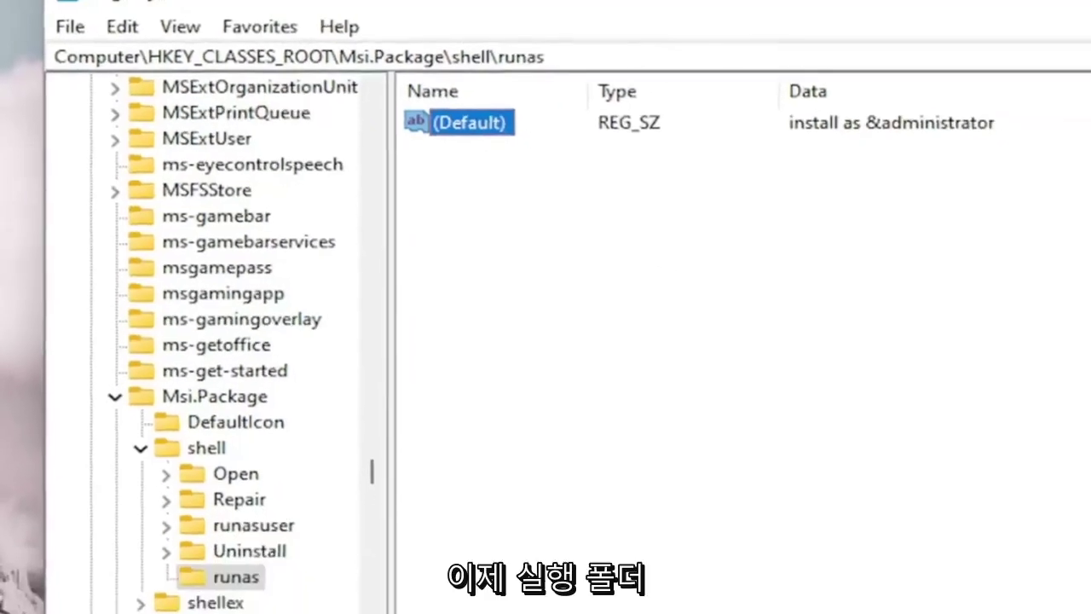
# - Create a new subkey named command under the runas key
pyautogui.click(244, 595)
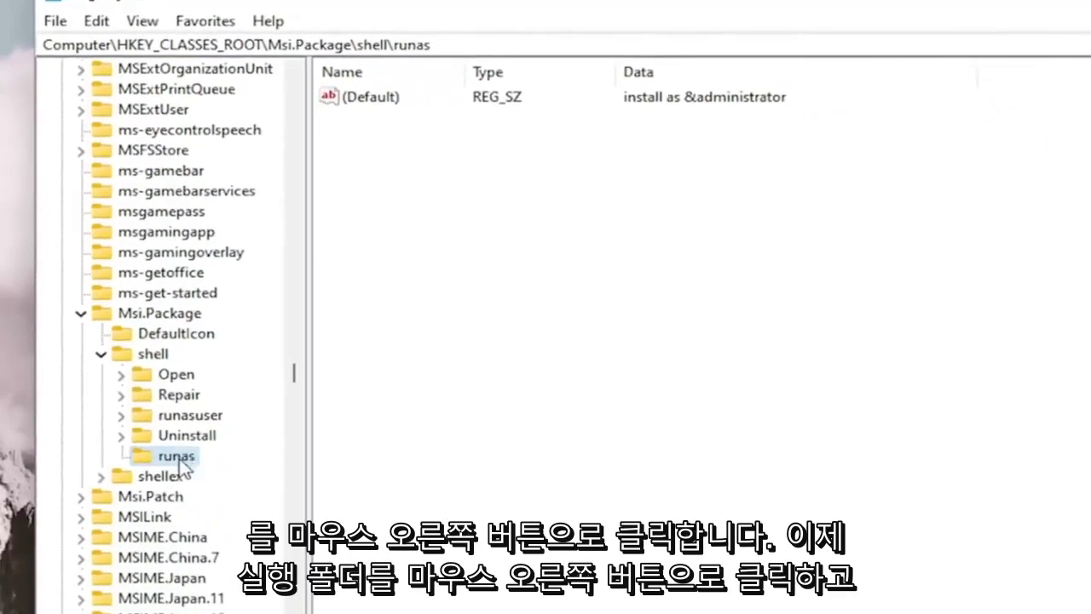
pyautogui.rightClick(181, 461)
pyautogui.moveTo(246, 503)
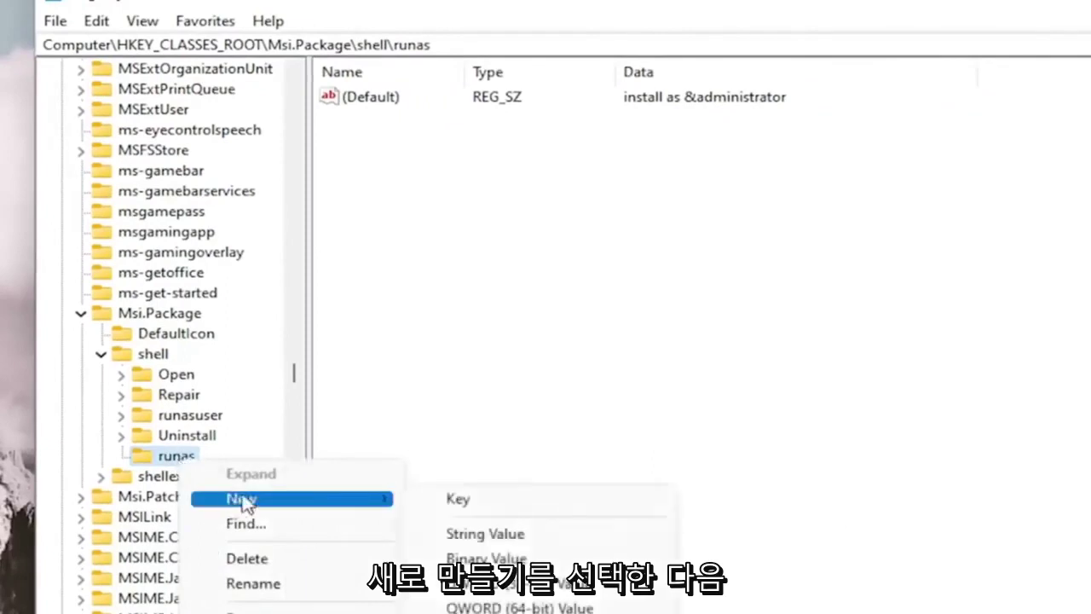
pyautogui.click(457, 499)
pyautogui.write('command')
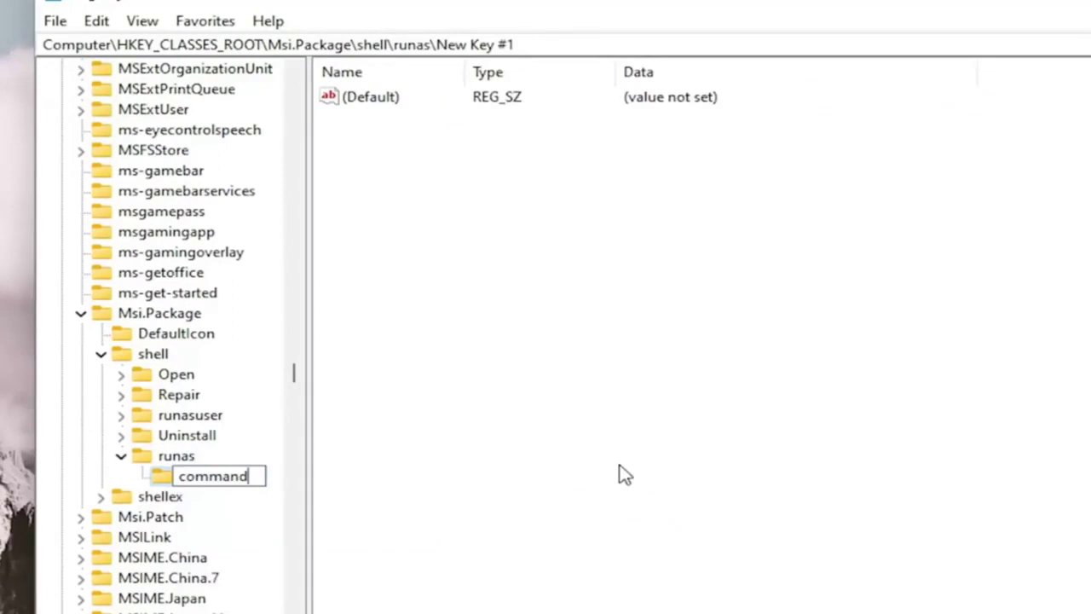
pyautogui.press('Return')
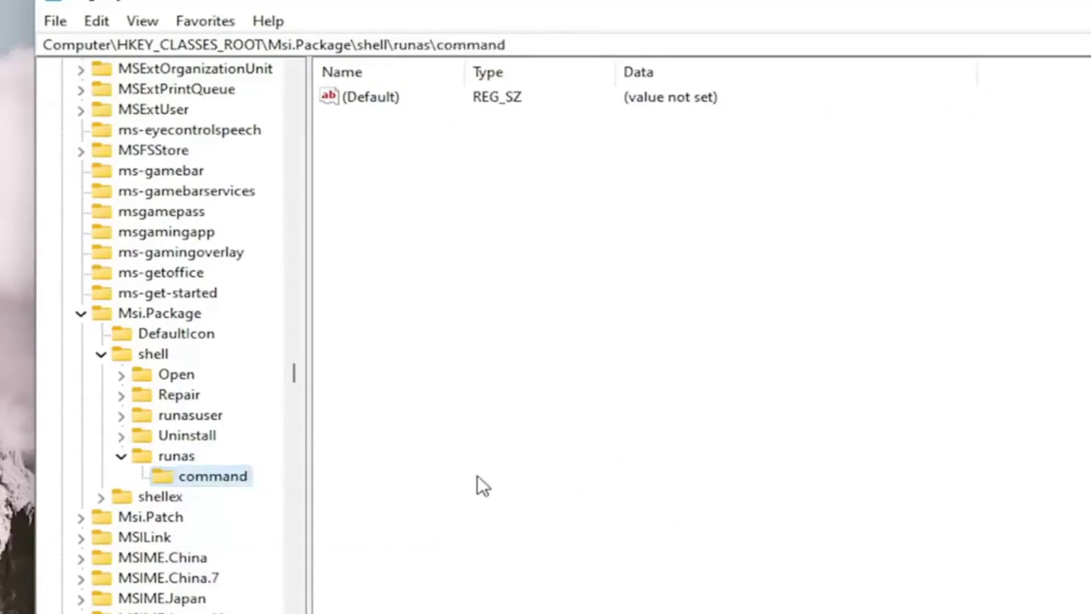
# - Set the (Default) value data of the command key to msiexec /i "%1"
pyautogui.click(823, 408)
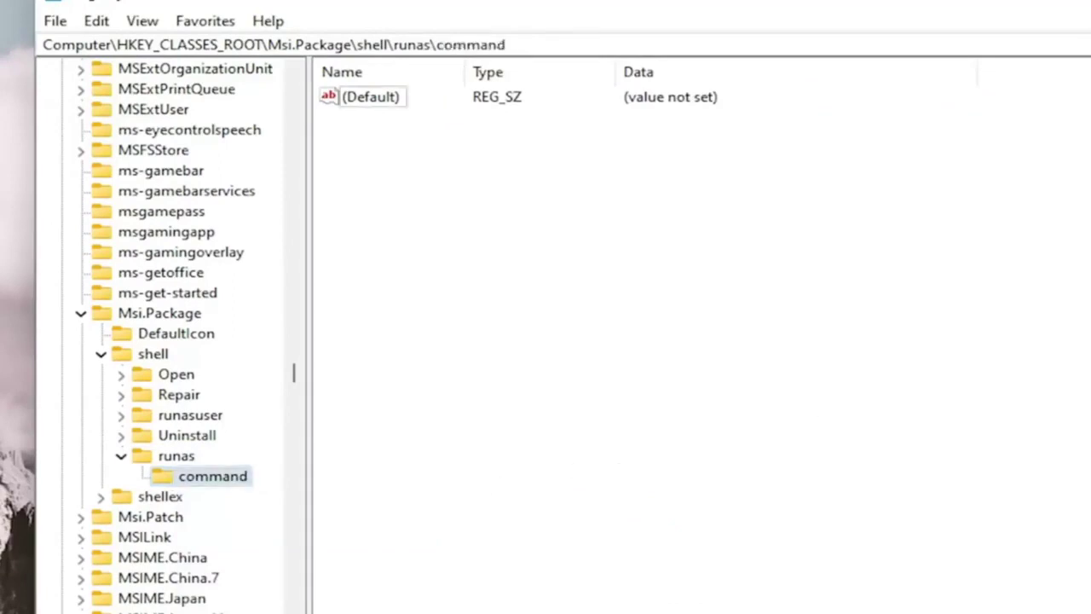
pyautogui.rightClick(373, 103)
pyautogui.click(424, 111)
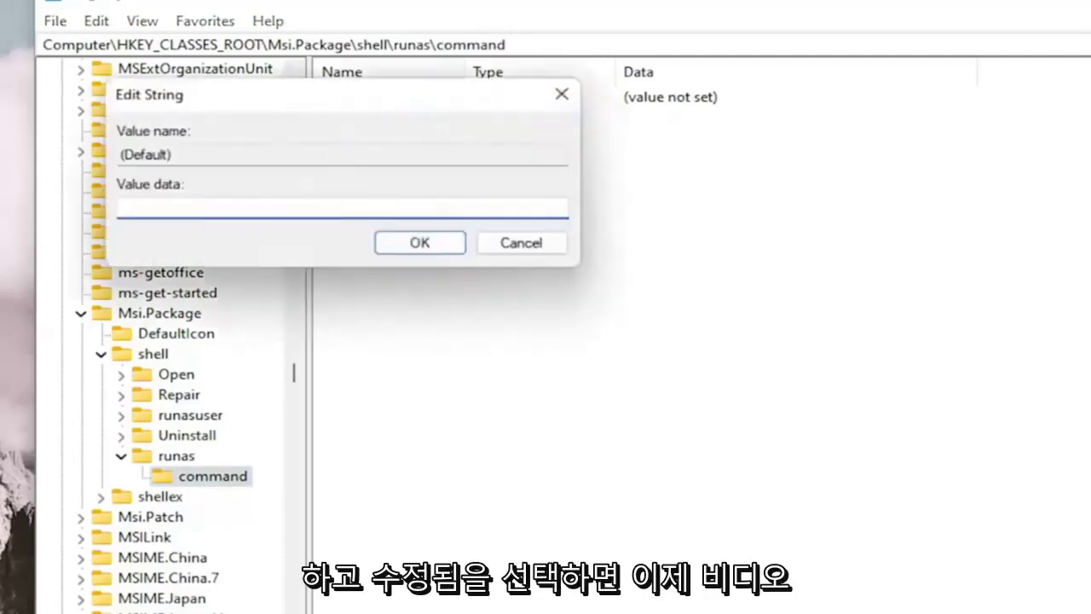
pyautogui.rightClick(172, 212)
pyautogui.click(184, 300)
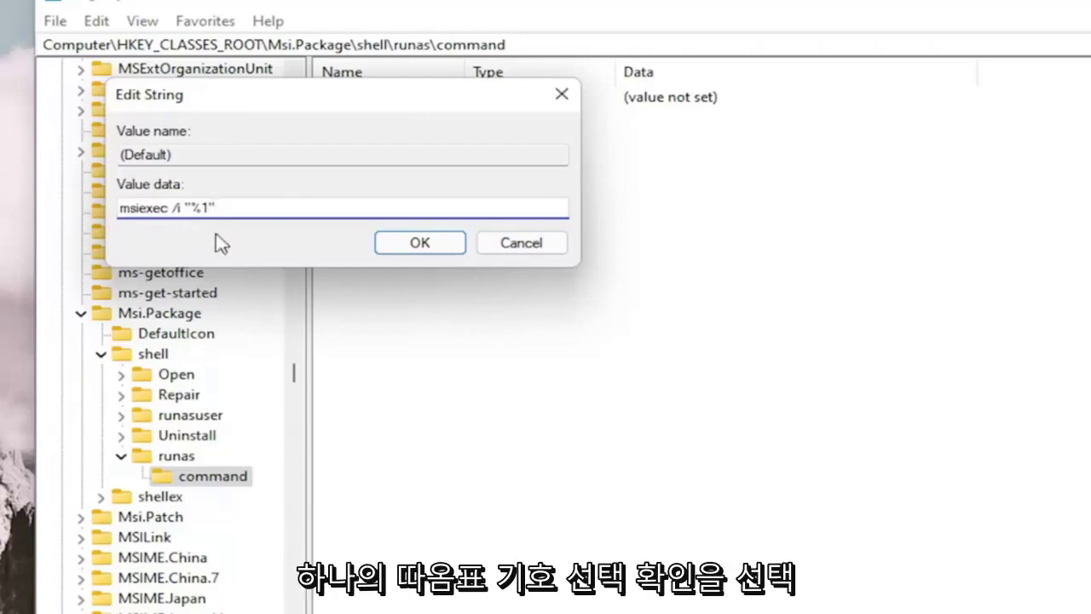
pyautogui.click(434, 244)
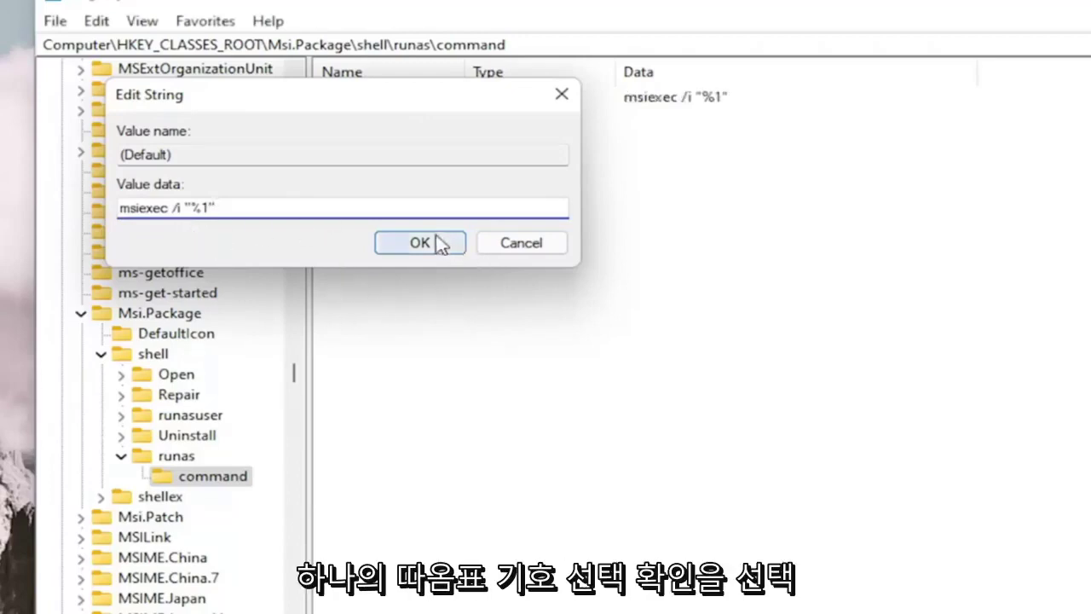
# - Collapse the runas, shell, Msi.Package and HKEY_CLASSES_ROOT keys and close Registry Editor
pyautogui.click(120, 456)
pyautogui.click(104, 354)
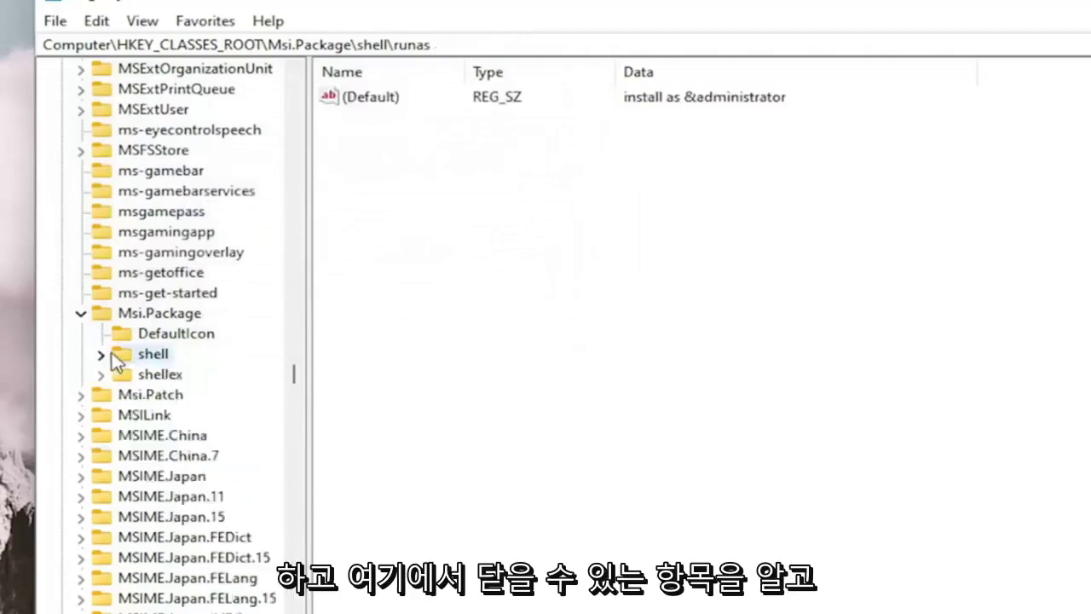
pyautogui.click(82, 314)
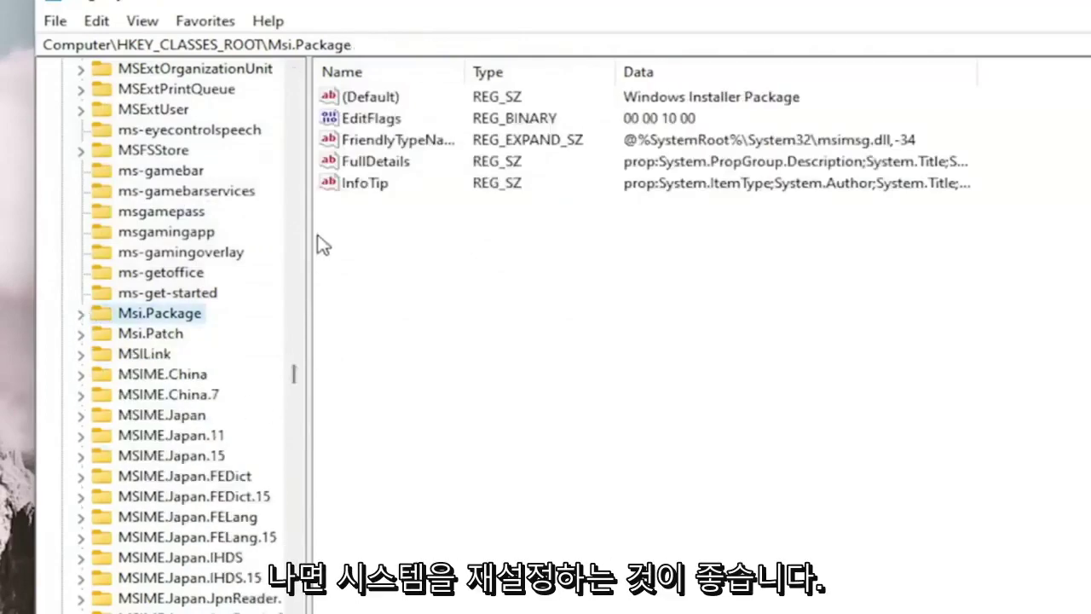
pyautogui.moveTo(295, 375); pyautogui.dragTo(288, 85)
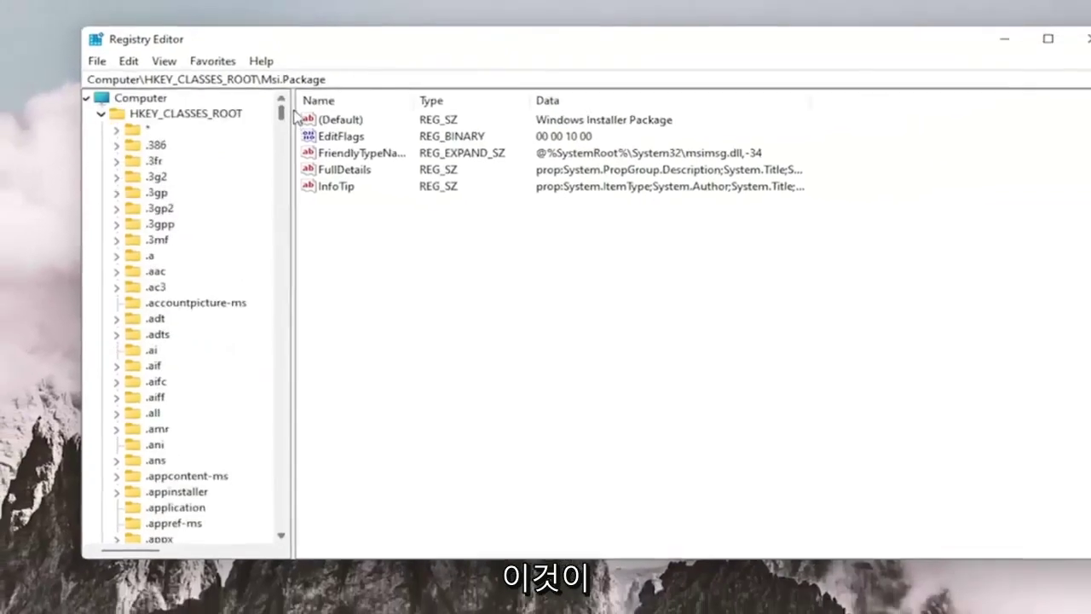
pyautogui.click(79, 94)
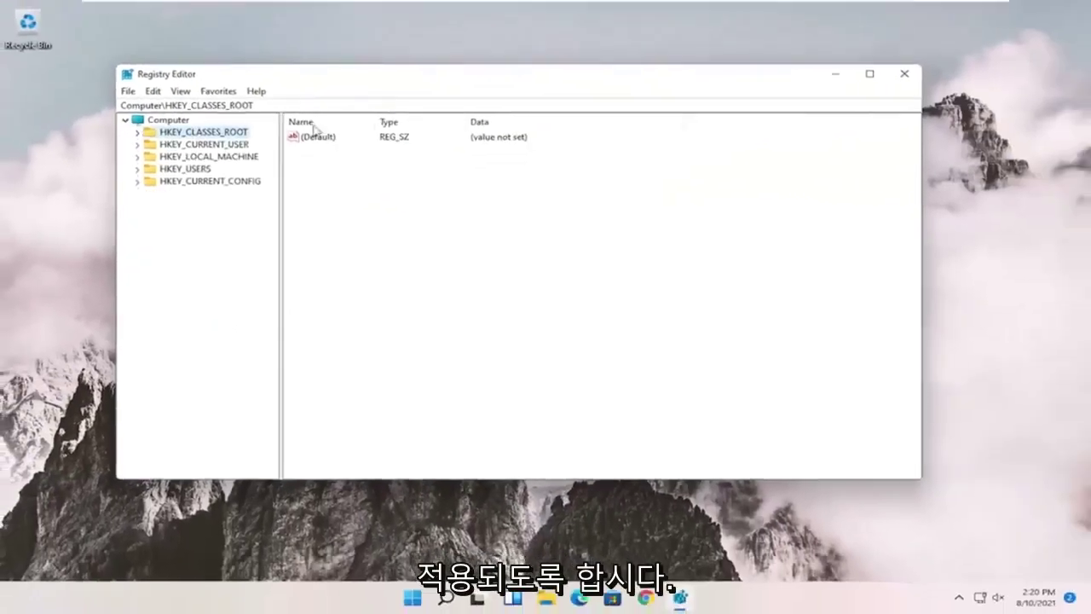
pyautogui.click(905, 74)
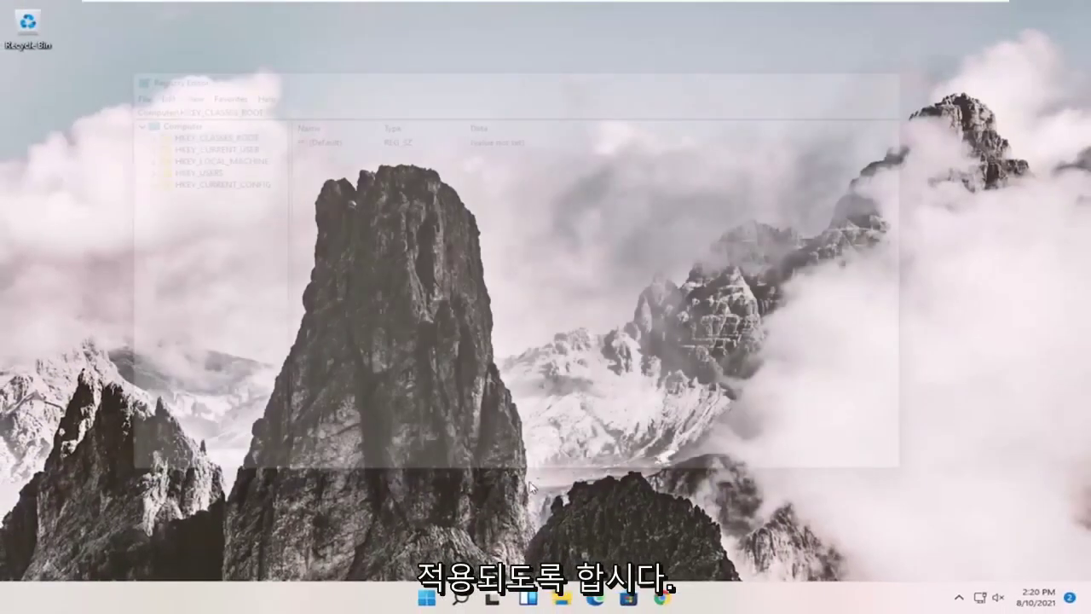
# - Restart the computer to apply the registry changes
pyautogui.rightClick(429, 598)
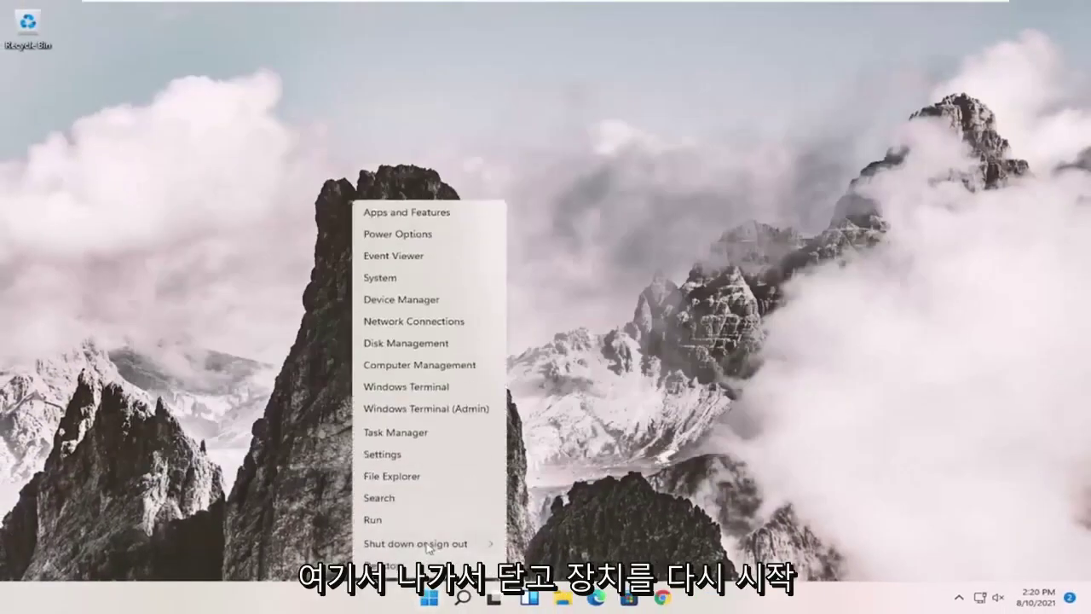
pyautogui.moveTo(418, 540)
pyautogui.click(537, 569)
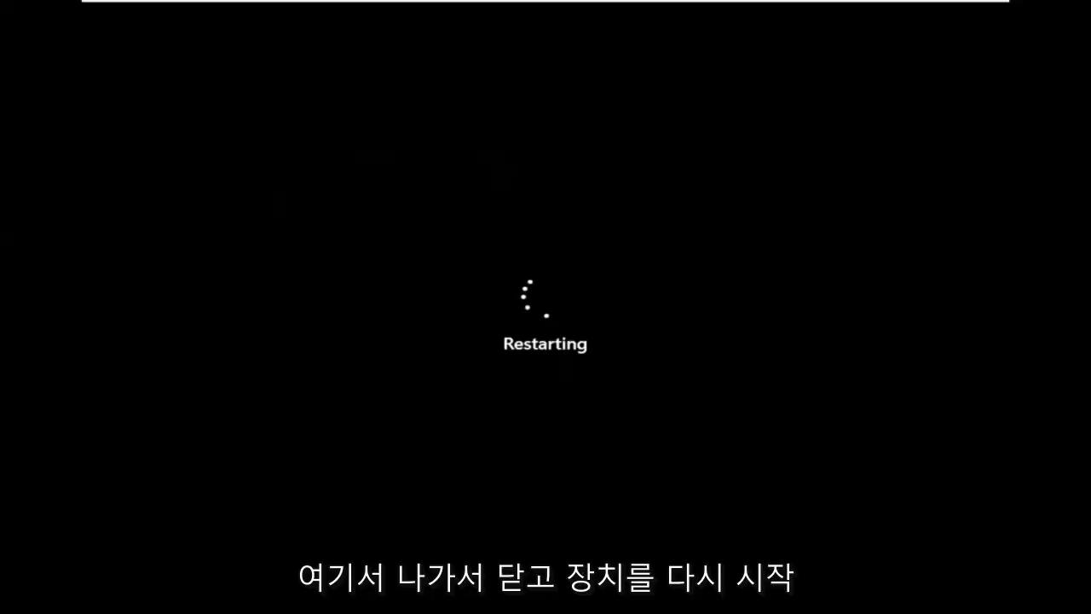